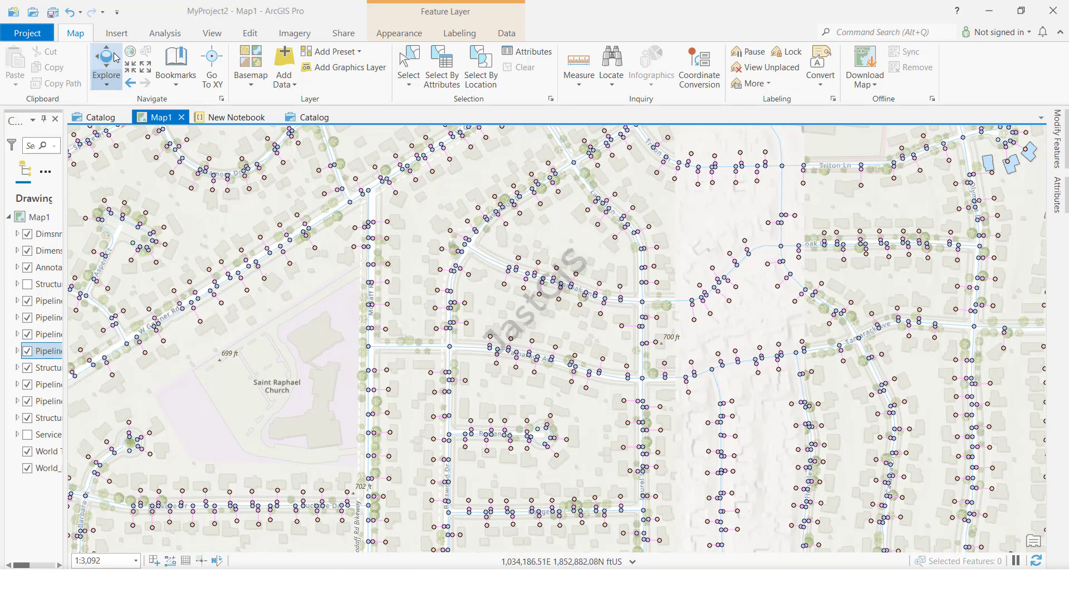
# - Switch the ribbon to the View tab
pyautogui.click(213, 34)
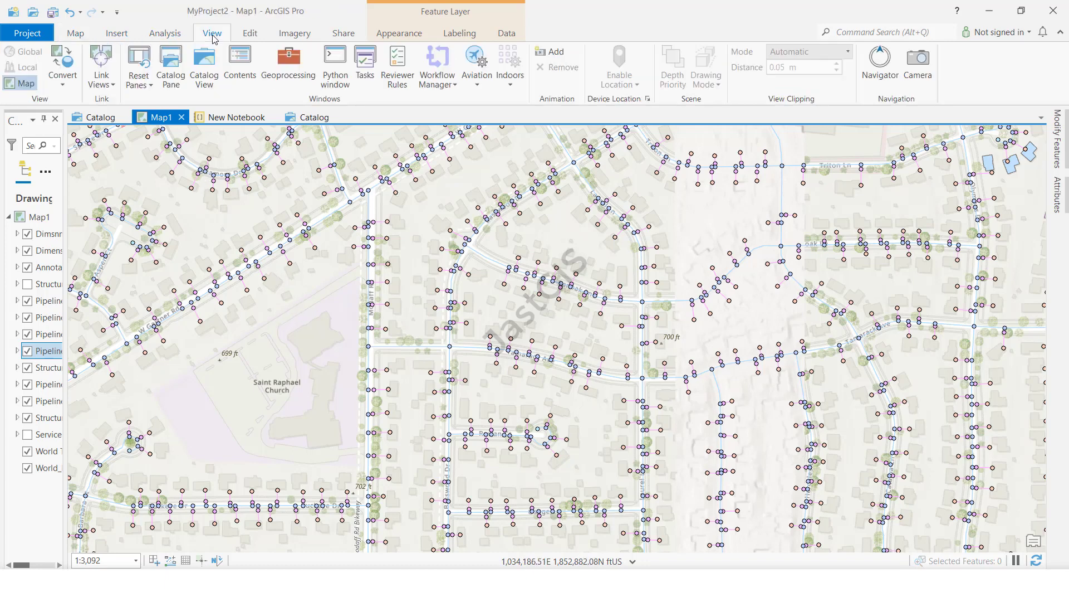
# - Open the Geoprocessing pane and search for 'table to excel'
pyautogui.click(291, 81)
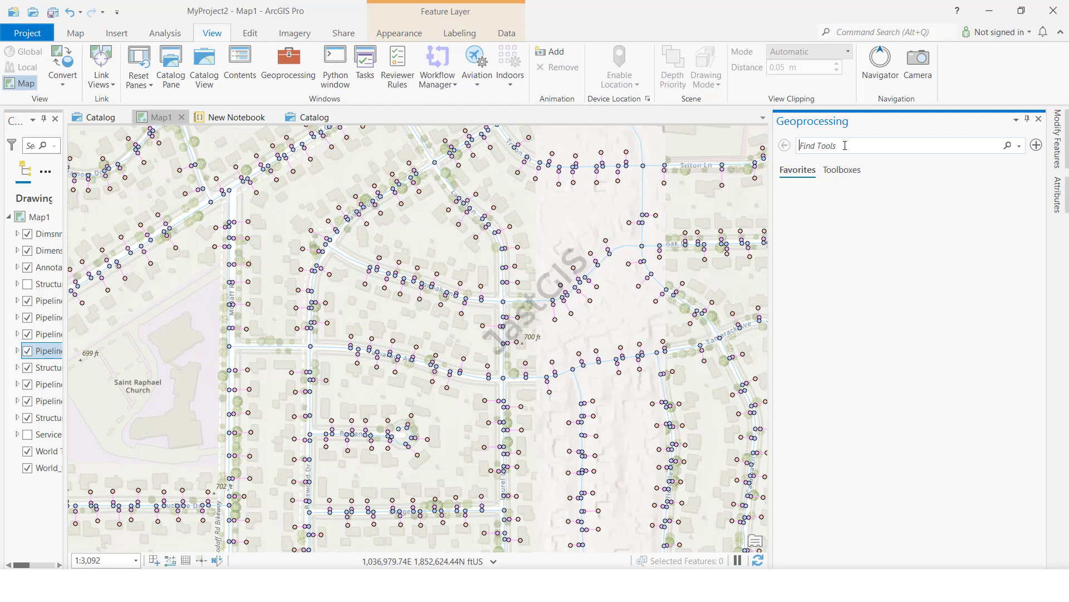
pyautogui.write('table to')
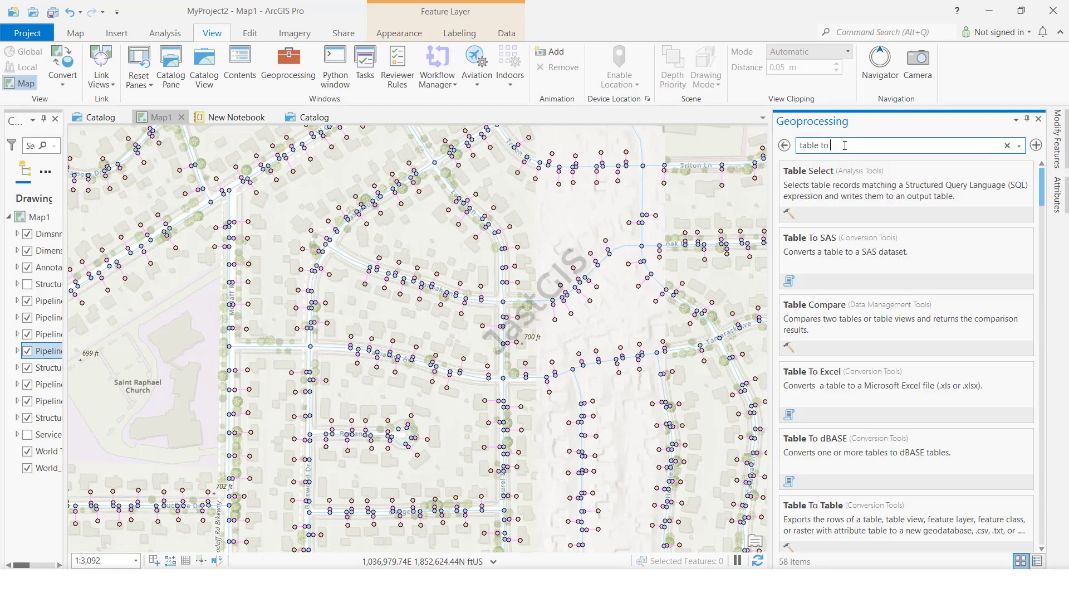
pyautogui.write(' exc')
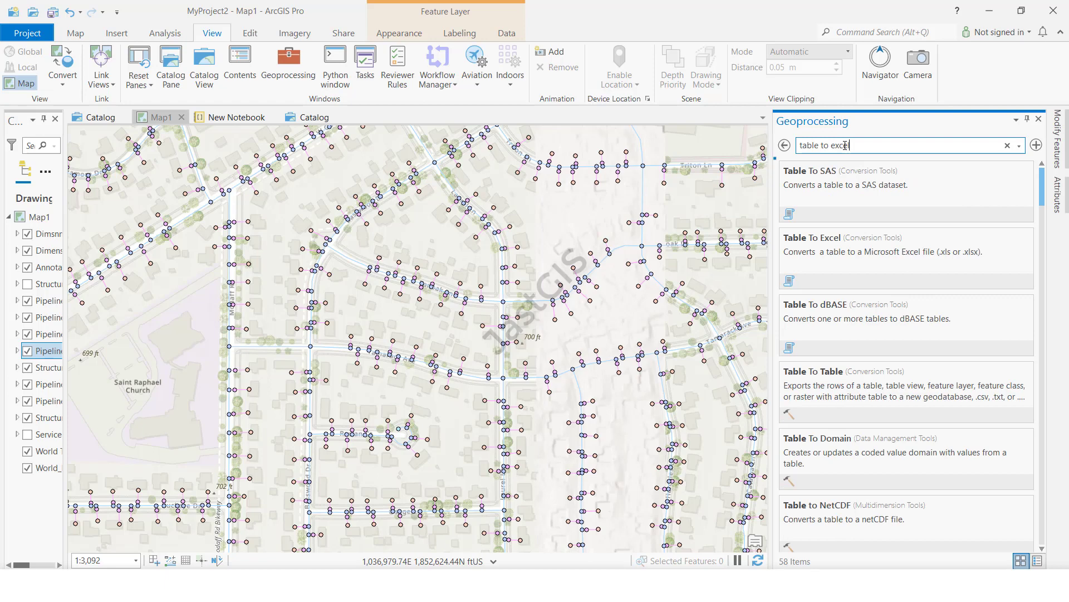
pyautogui.write('el')
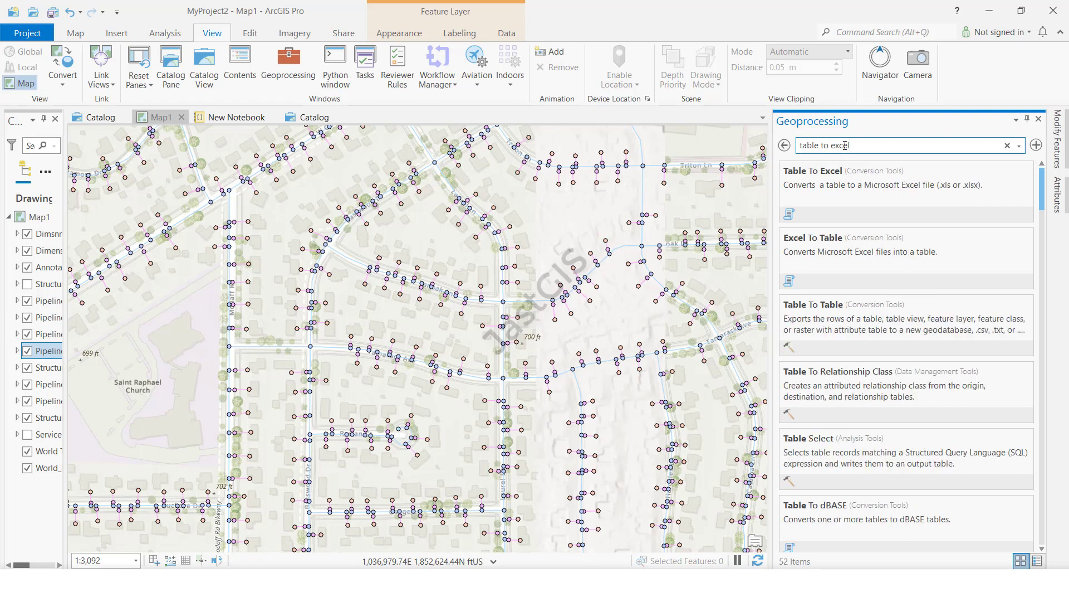
# - Open the Table To Excel tool with Pipeline Junction as the input table
pyautogui.click(837, 185)
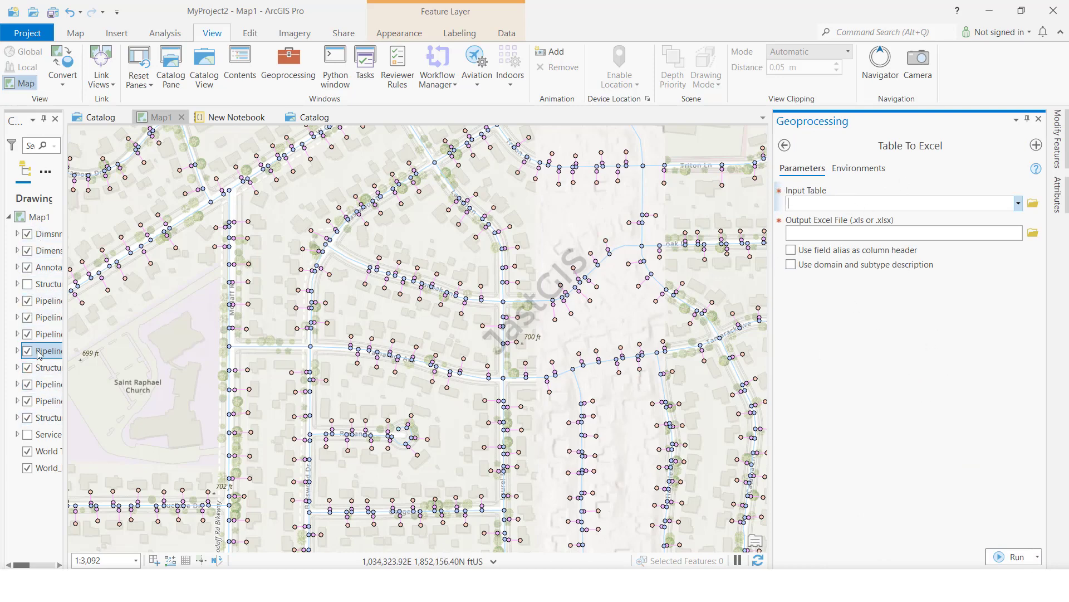
pyautogui.click(962, 201)
pyautogui.click(1018, 205)
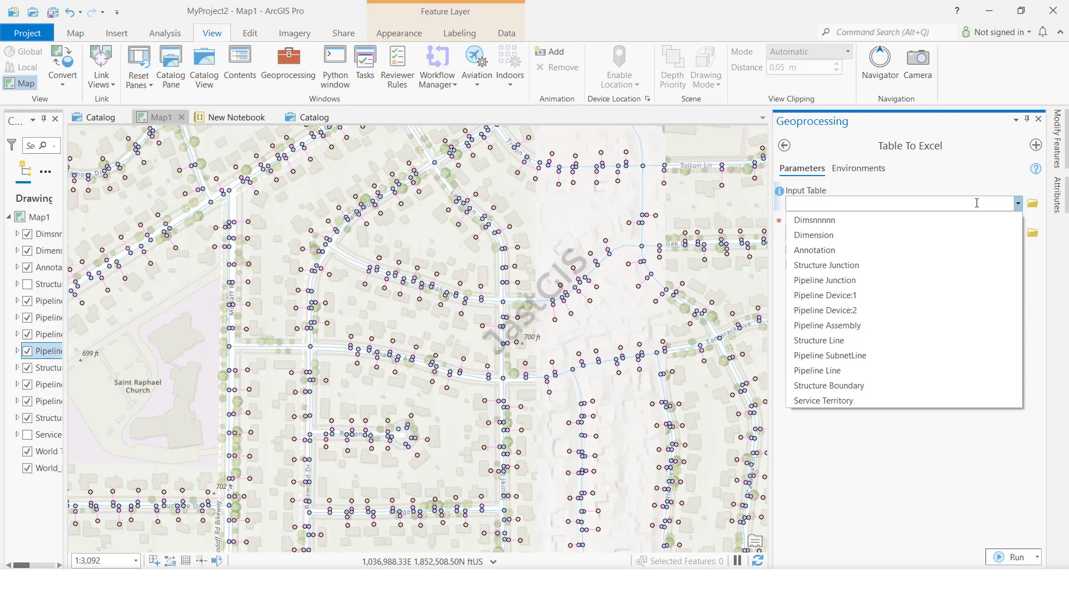
pyautogui.click(925, 489)
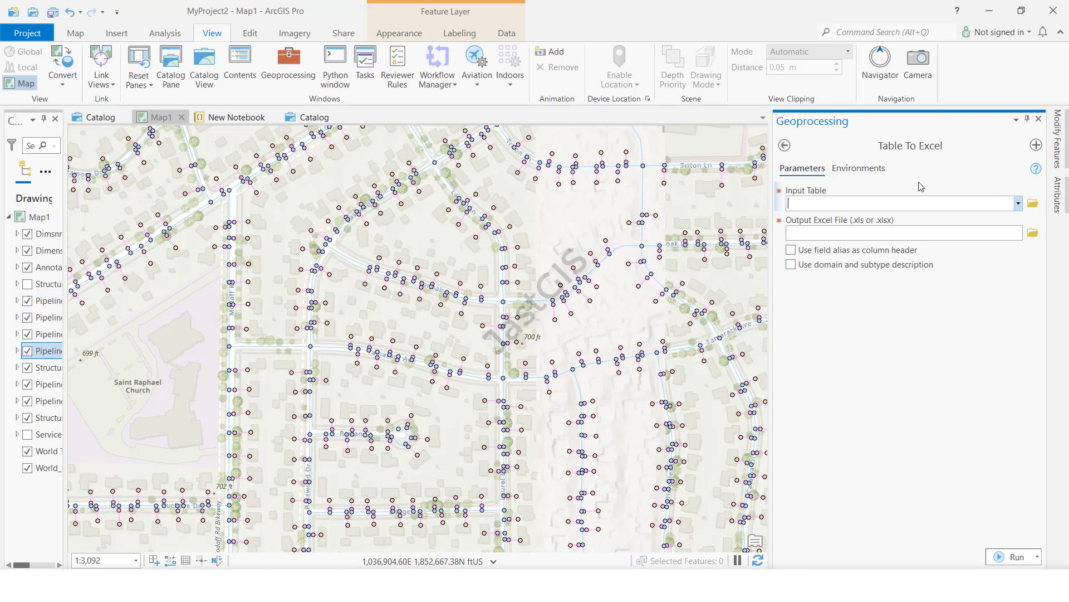
pyautogui.click(1017, 204)
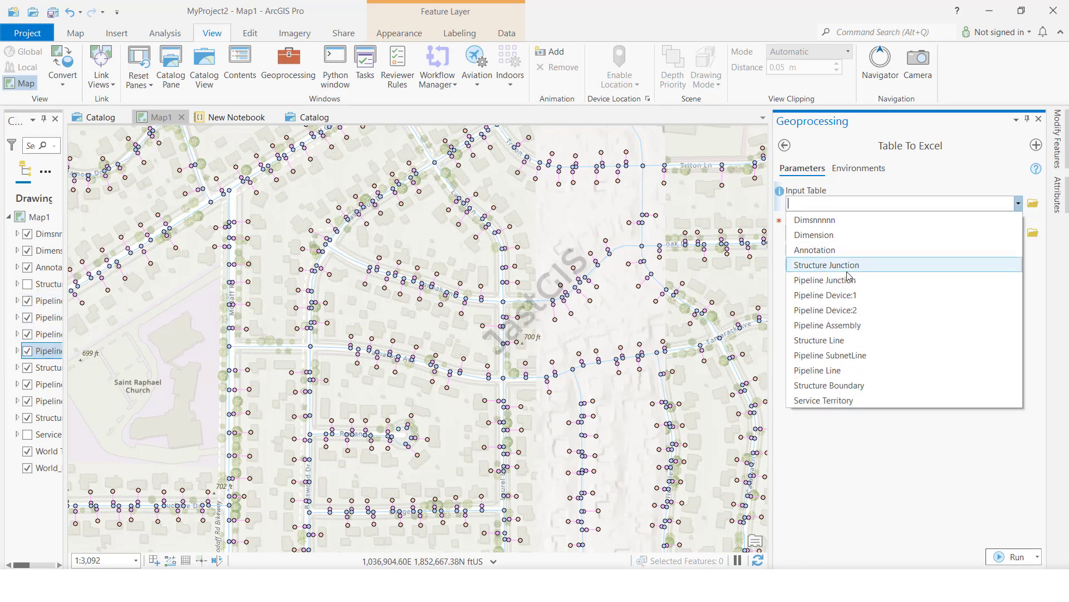
pyautogui.click(834, 287)
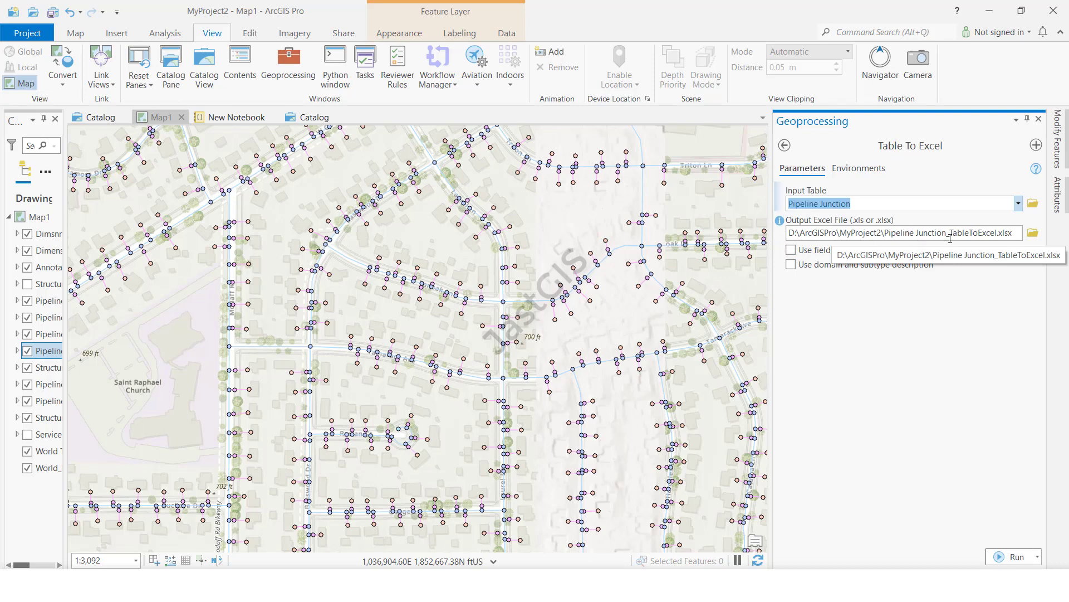
# - Name the Excel output 'table to ecxcel.xls' in the MyProject2 folder
pyautogui.click(1033, 233)
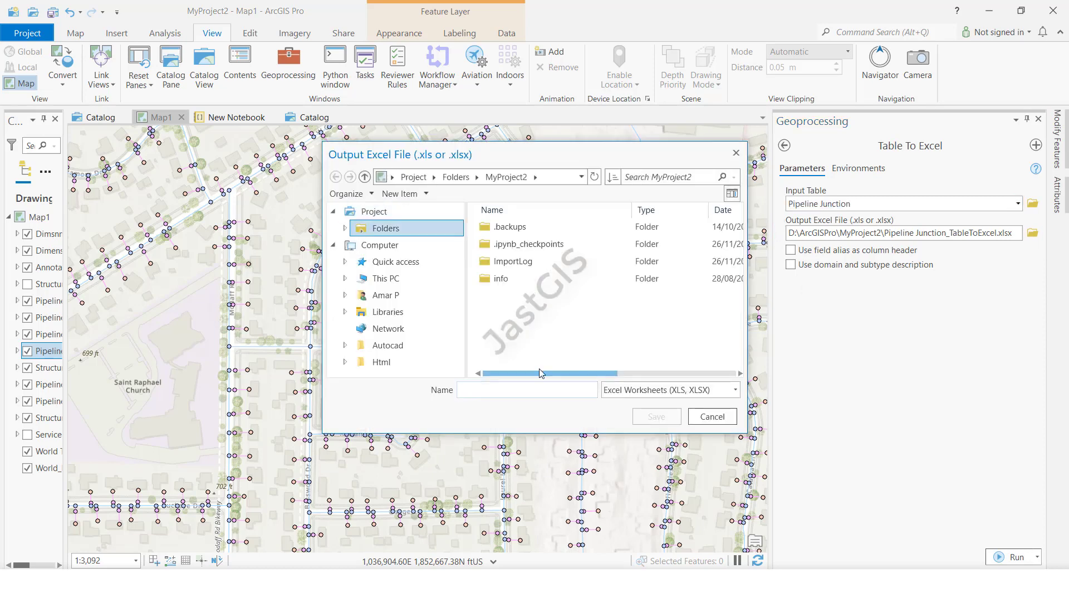
pyautogui.click(514, 394)
pyautogui.write('table to ecxcel')
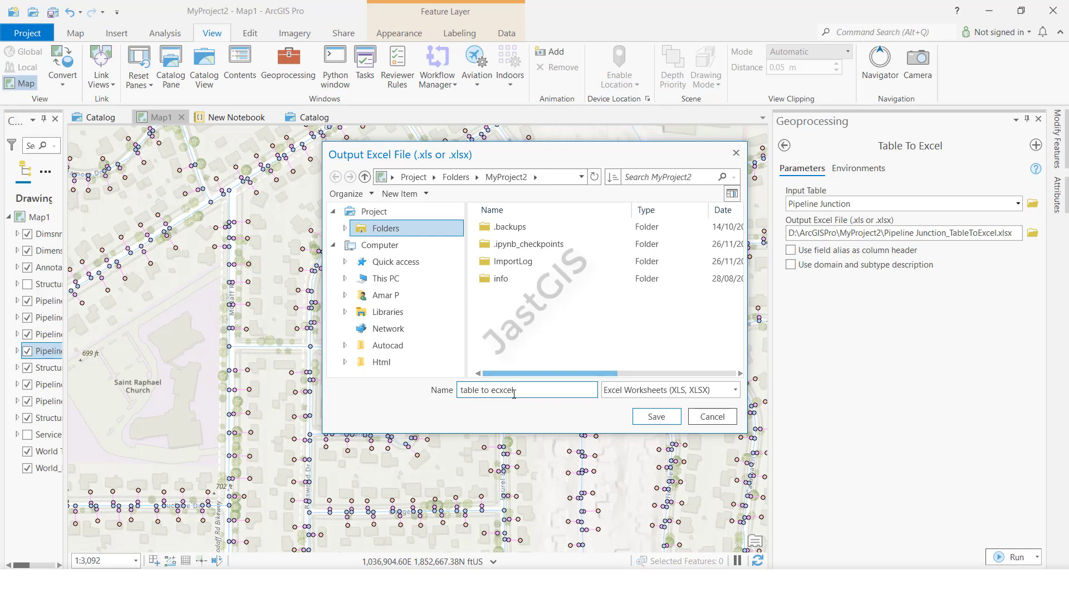
pyautogui.press('Return')
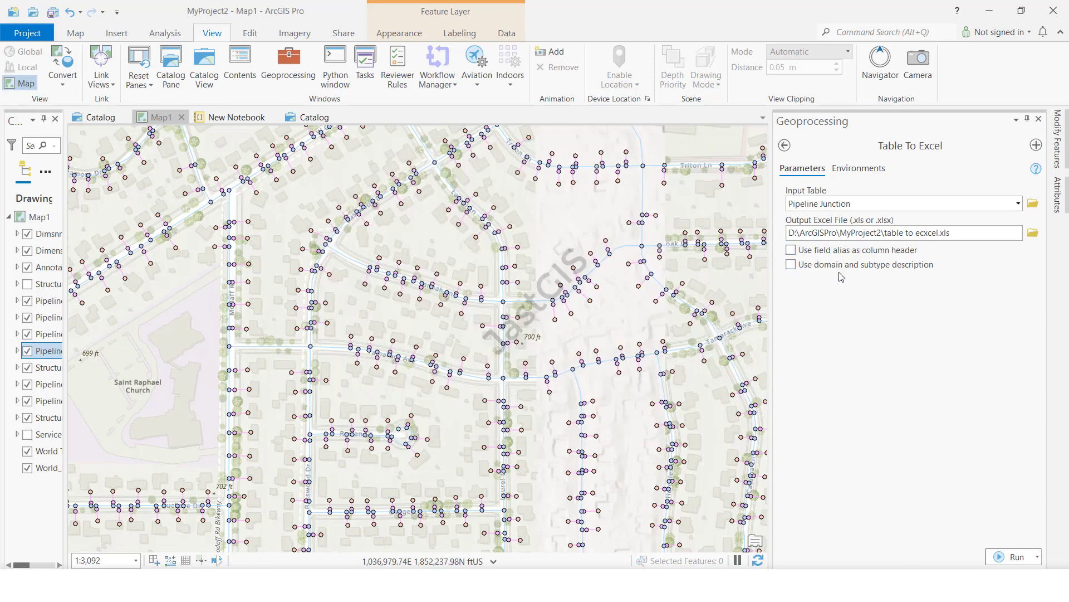
# - Run the export using field aliases as column headers, then view MyProject2 in File Explorer
pyautogui.click(801, 254)
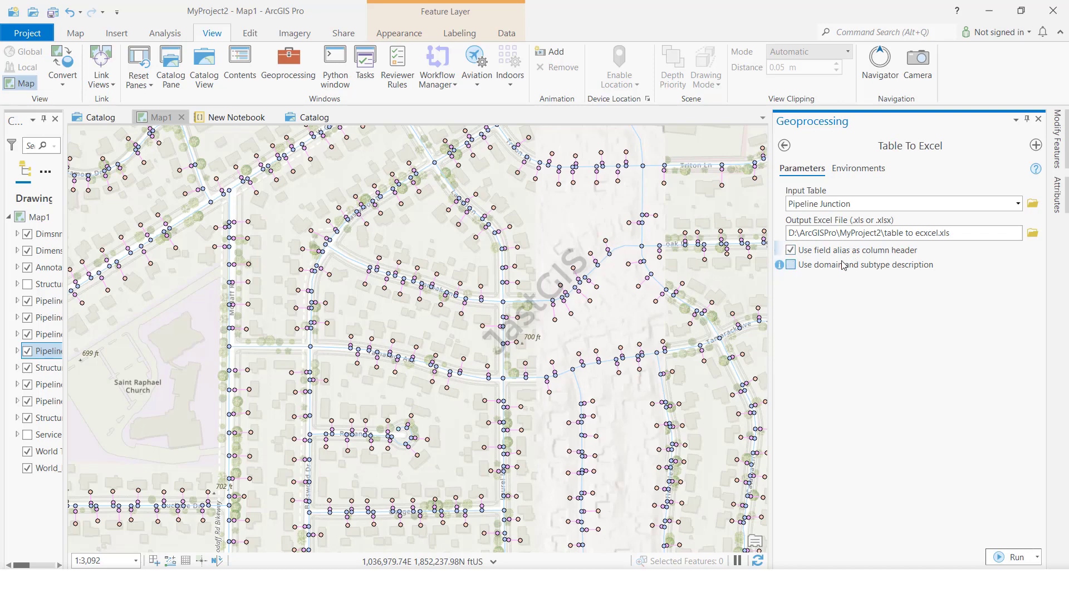
pyautogui.click(1016, 556)
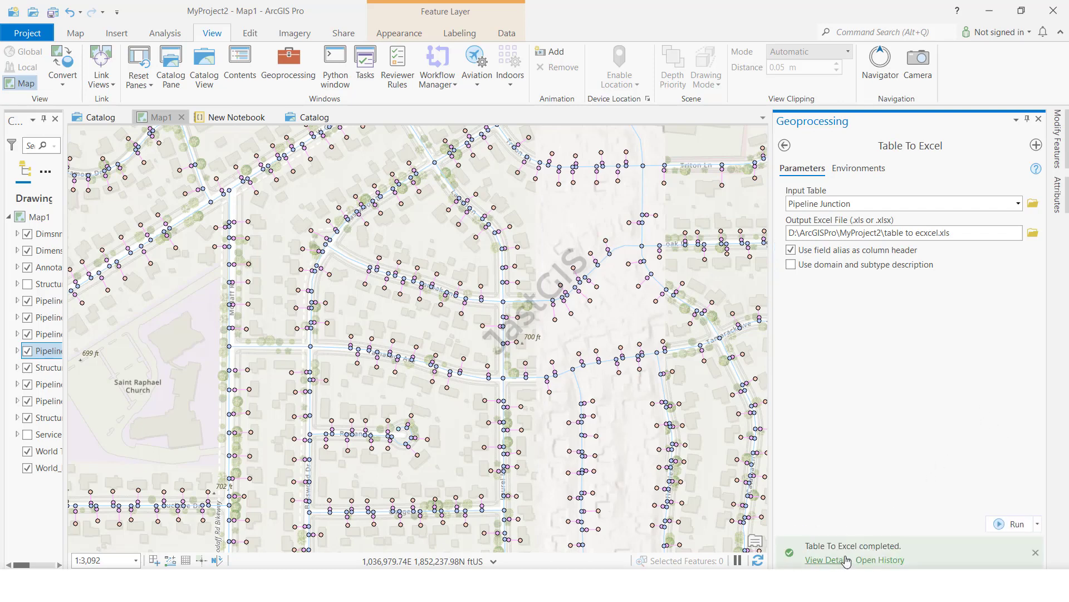
pyautogui.click(868, 560)
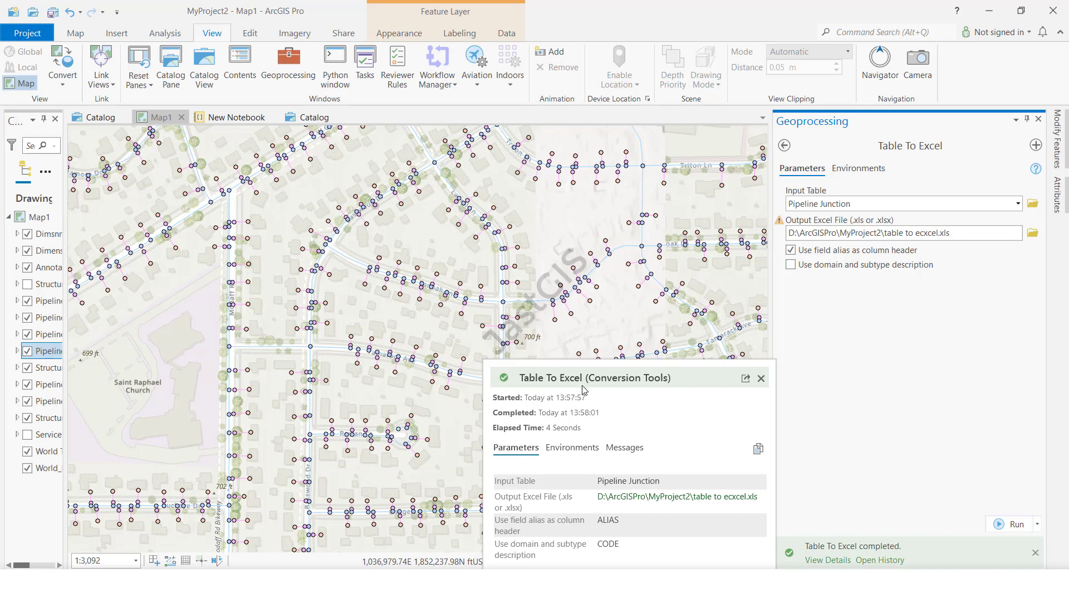
pyautogui.click(345, 543)
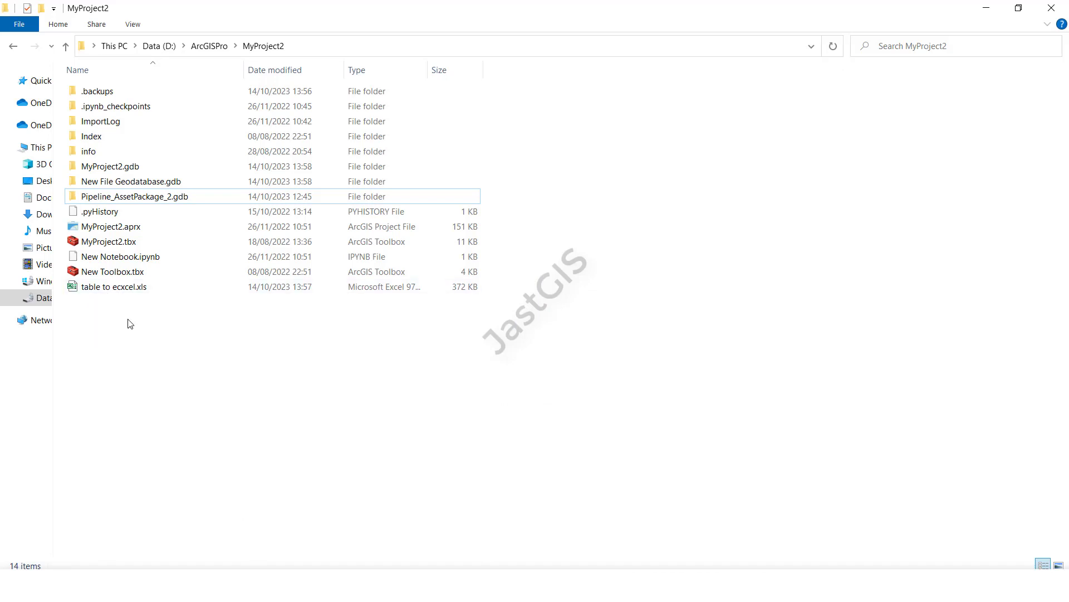
# - Open table to ecxcel.xls from the MyProject2 folder in Excel
pyautogui.doubleClick(109, 289)
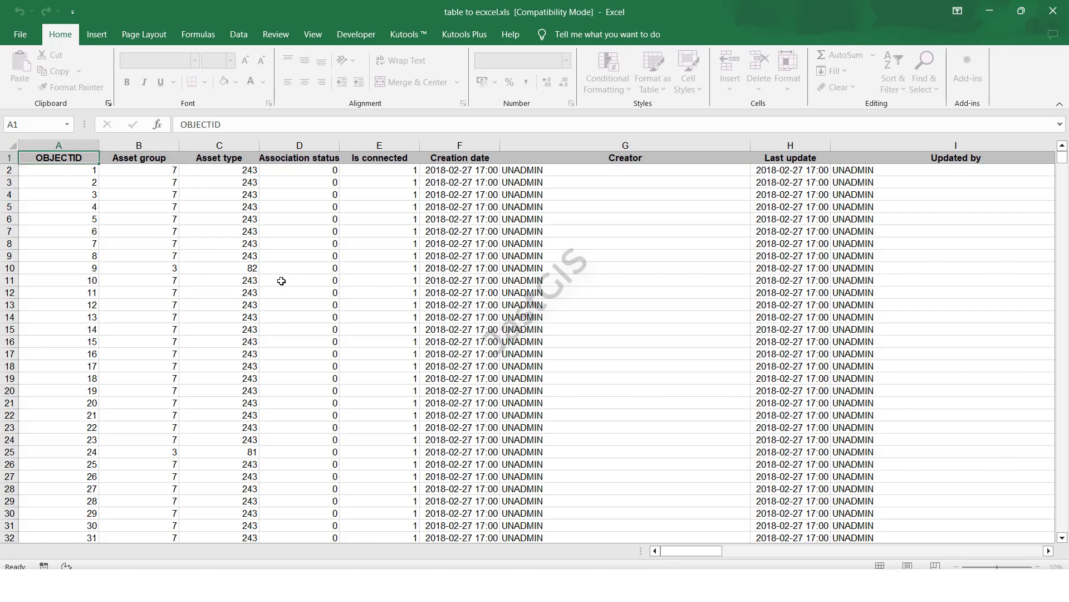
# - Inspect the exported OBJECTID and Asset group columns in the Excel worksheet
pyautogui.click(252, 269)
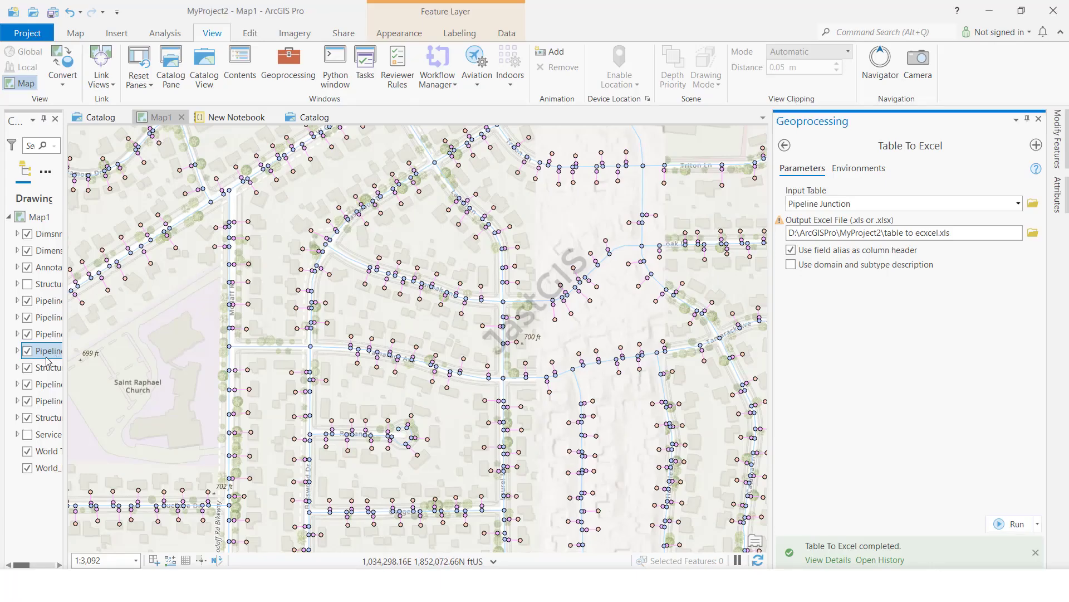
# - Open the Pipeline Junction attribute table, minimize Excel, then close the table again
pyautogui.rightClick(57, 305)
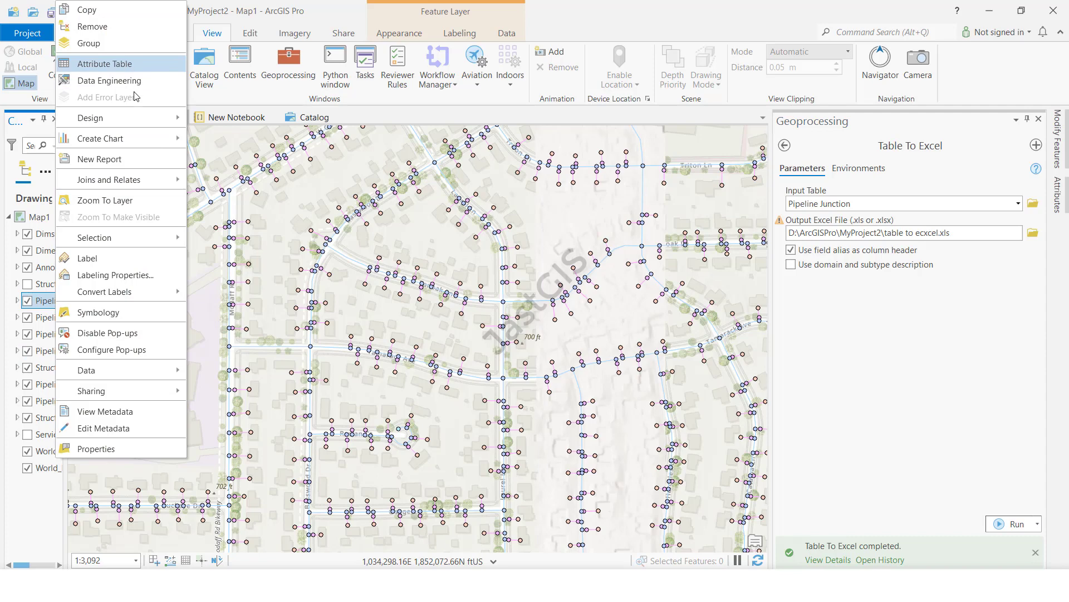
pyautogui.click(123, 66)
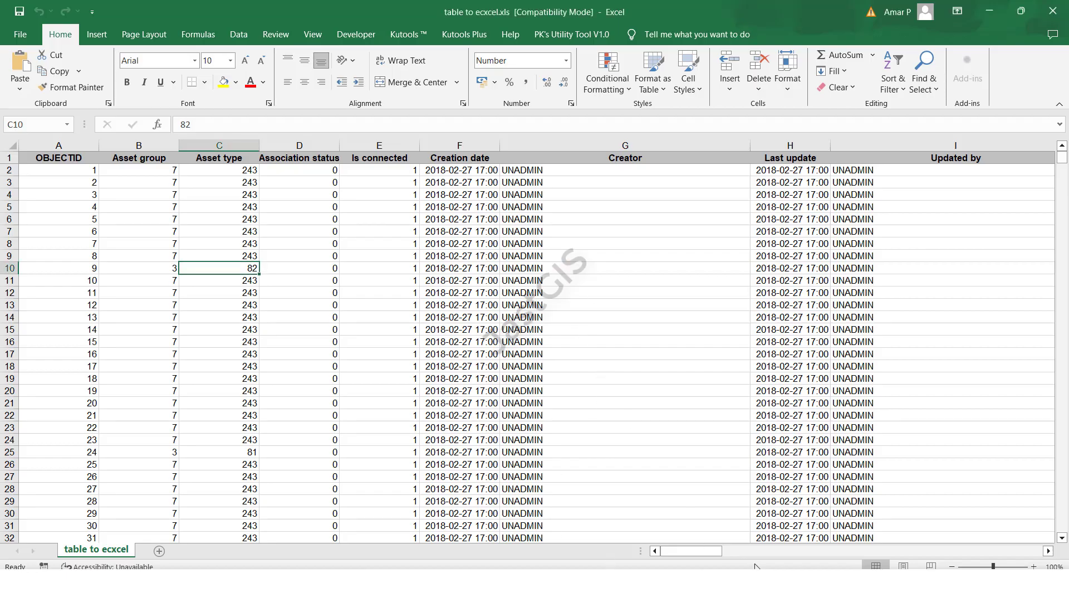
pyautogui.moveTo(707, 549); pyautogui.dragTo(874, 87)
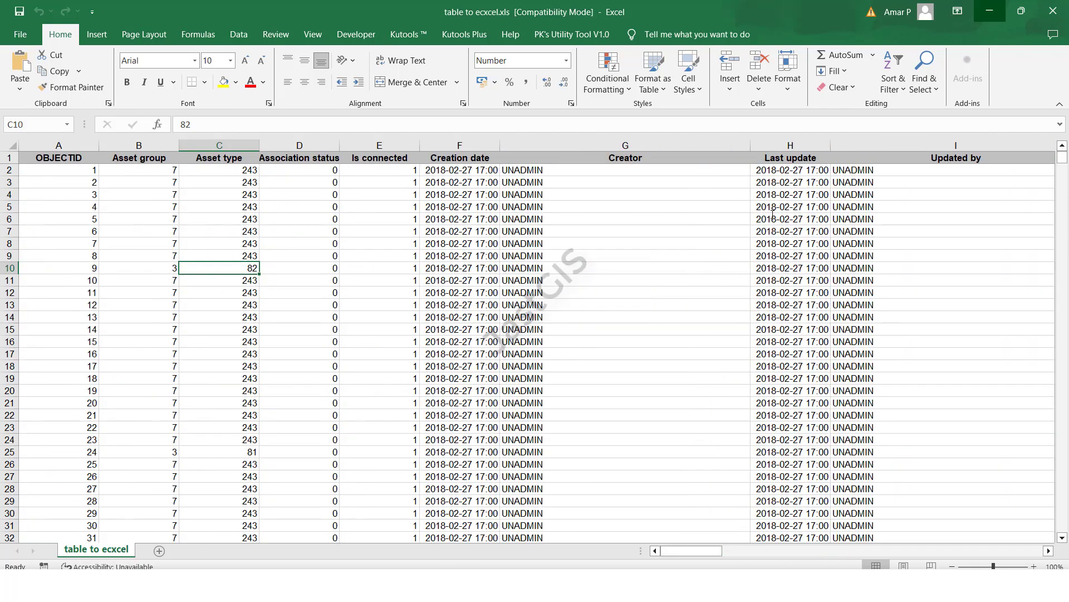
pyautogui.click(981, 10)
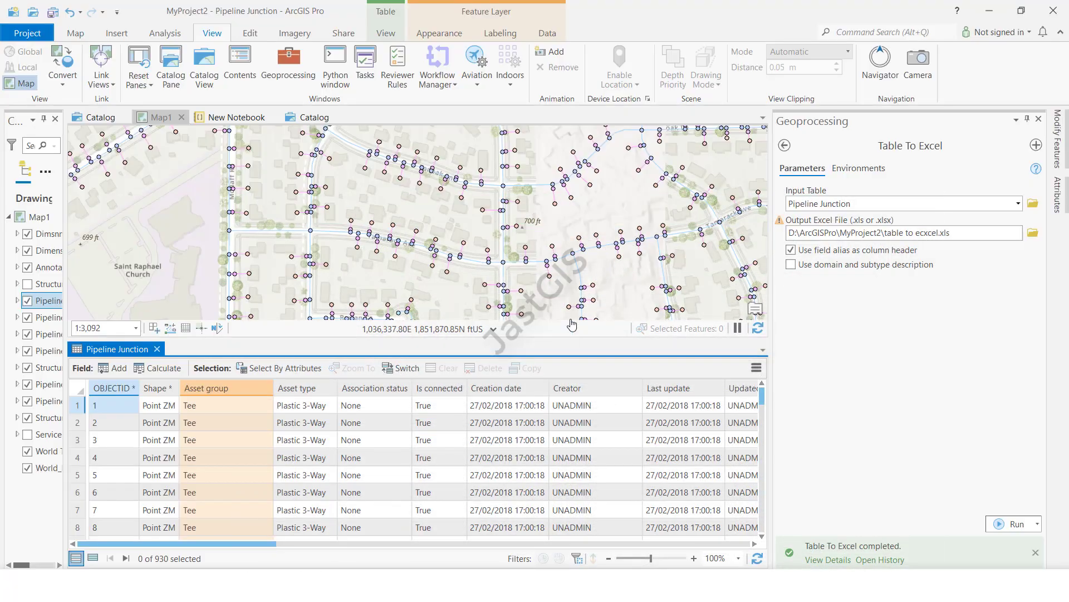
pyautogui.click(157, 349)
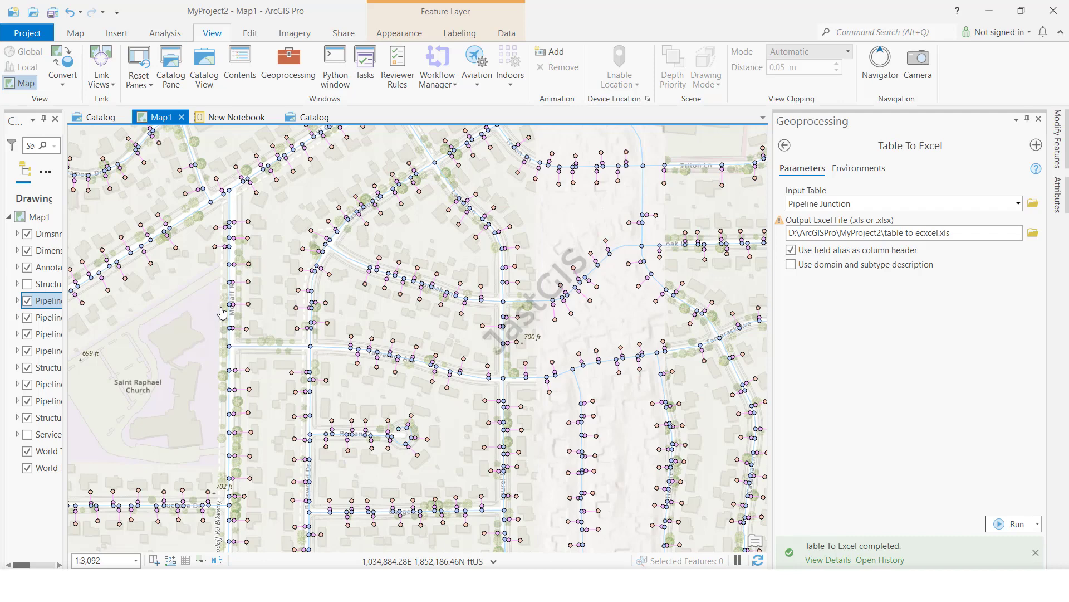
# - Create a batch Table To Excel tool with Input Table as the batch parameter
pyautogui.click(785, 146)
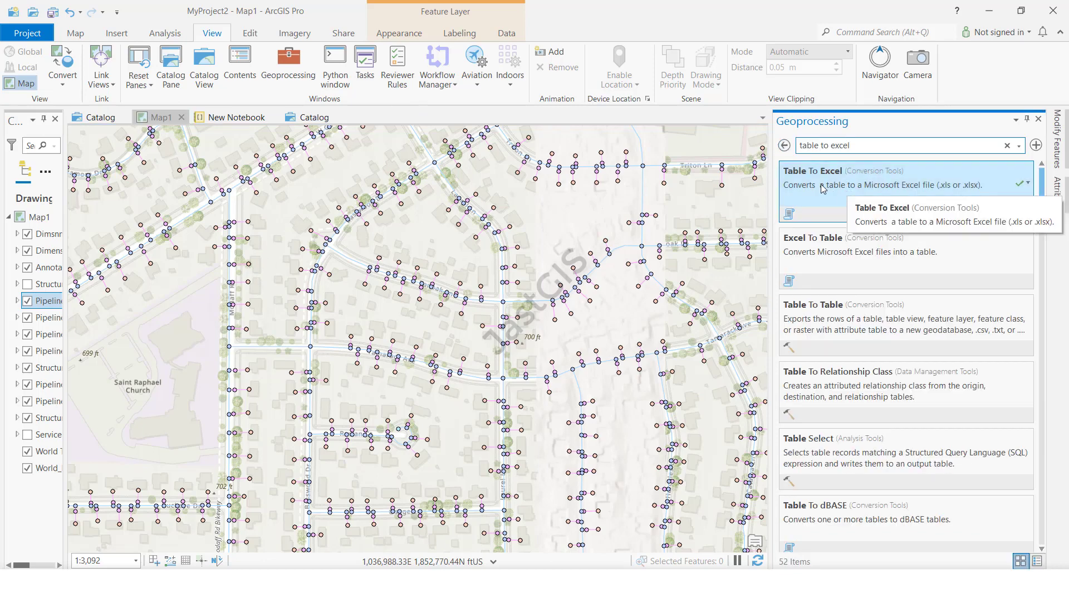
pyautogui.rightClick(817, 182)
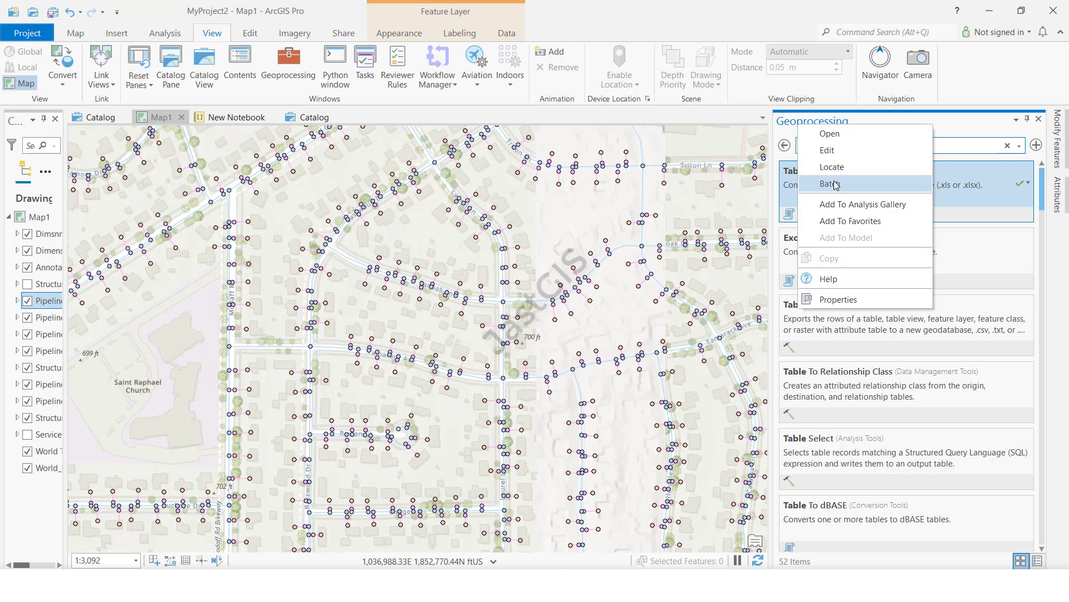
pyautogui.click(839, 183)
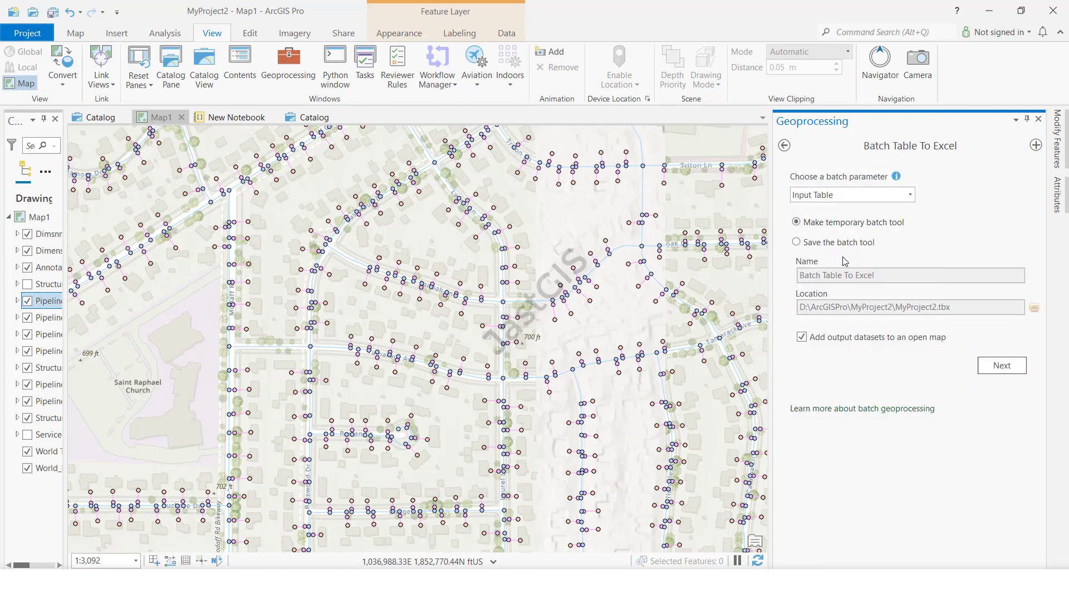
pyautogui.click(1002, 365)
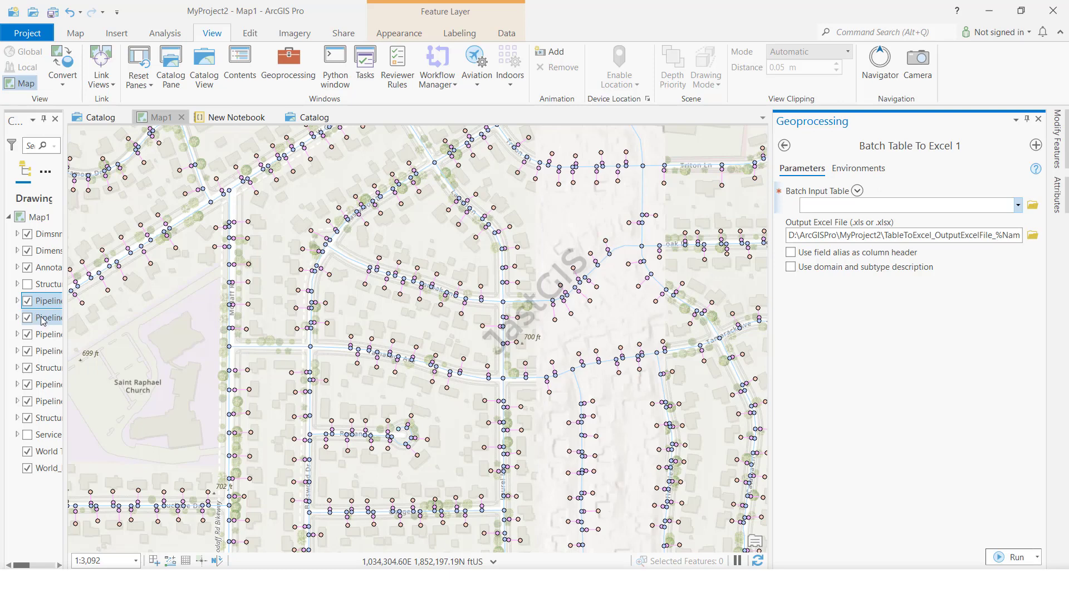
# - Batch-export the four Pipeline layers to Excel with field aliases as column headers
pyautogui.moveTo(54, 305); pyautogui.dragTo(1021, 217)
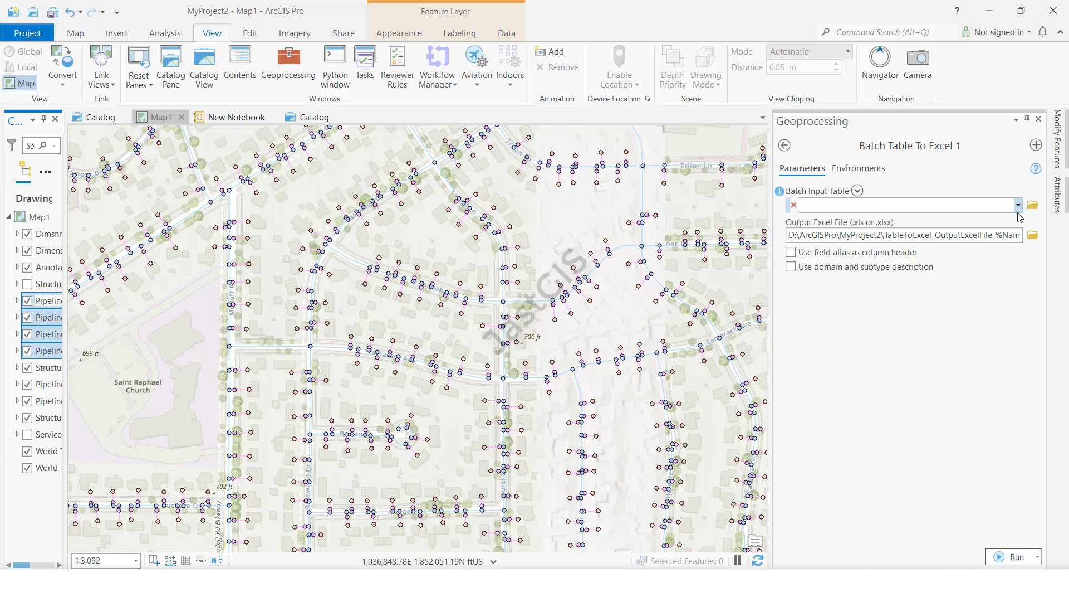
pyautogui.click(1018, 205)
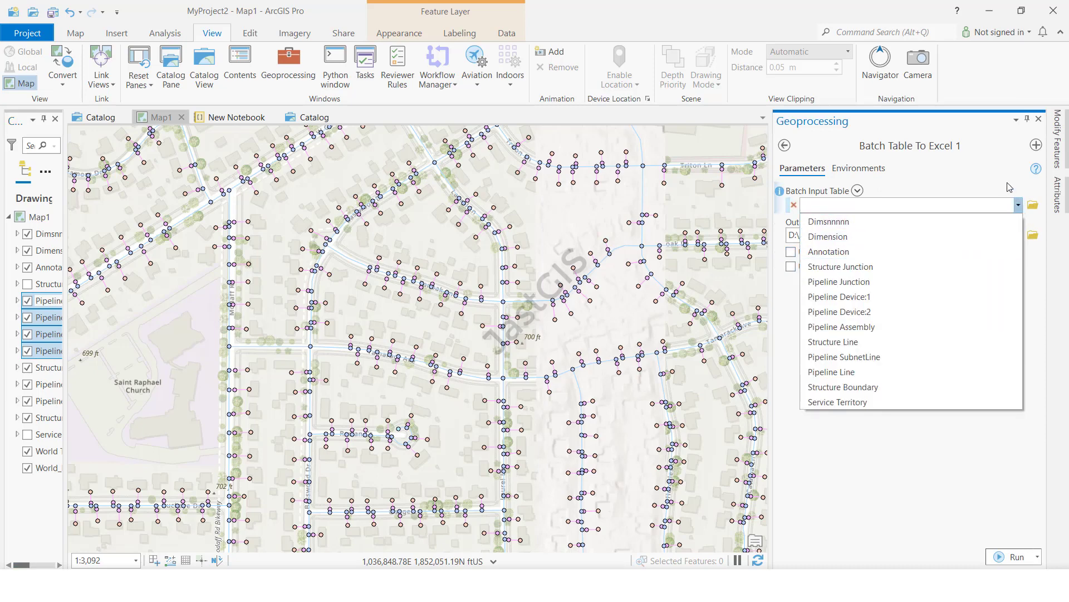
pyautogui.click(892, 212)
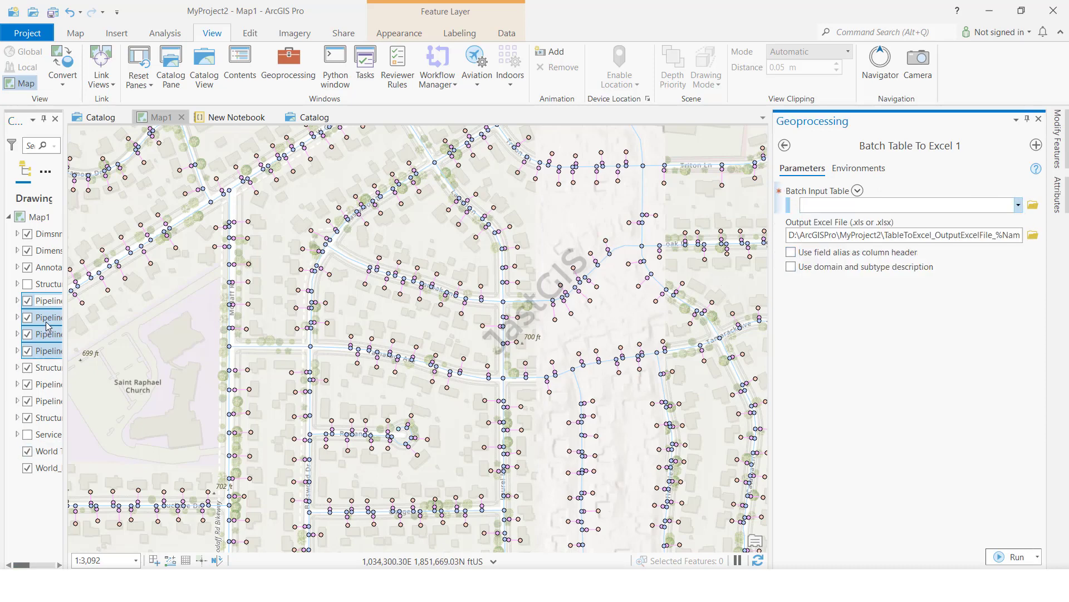
pyautogui.moveTo(47, 327); pyautogui.dragTo(844, 210)
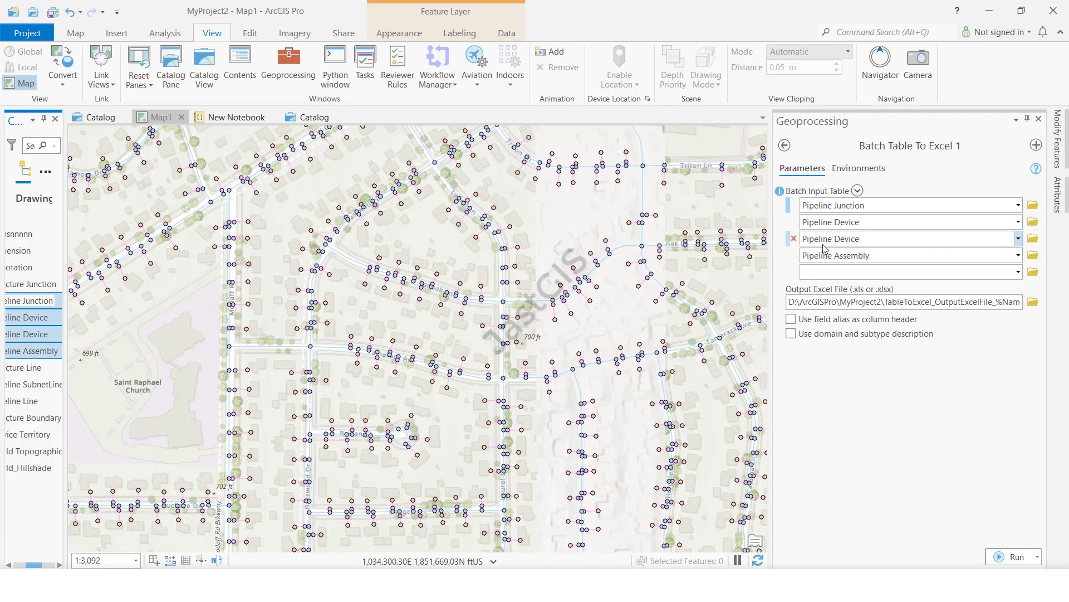
pyautogui.click(793, 320)
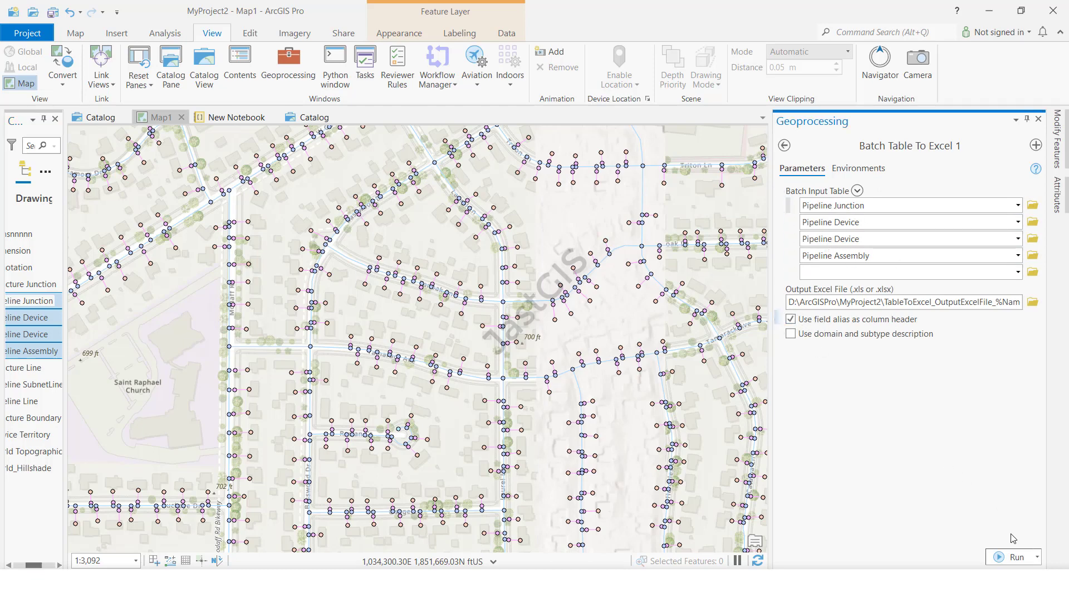
pyautogui.click(1015, 559)
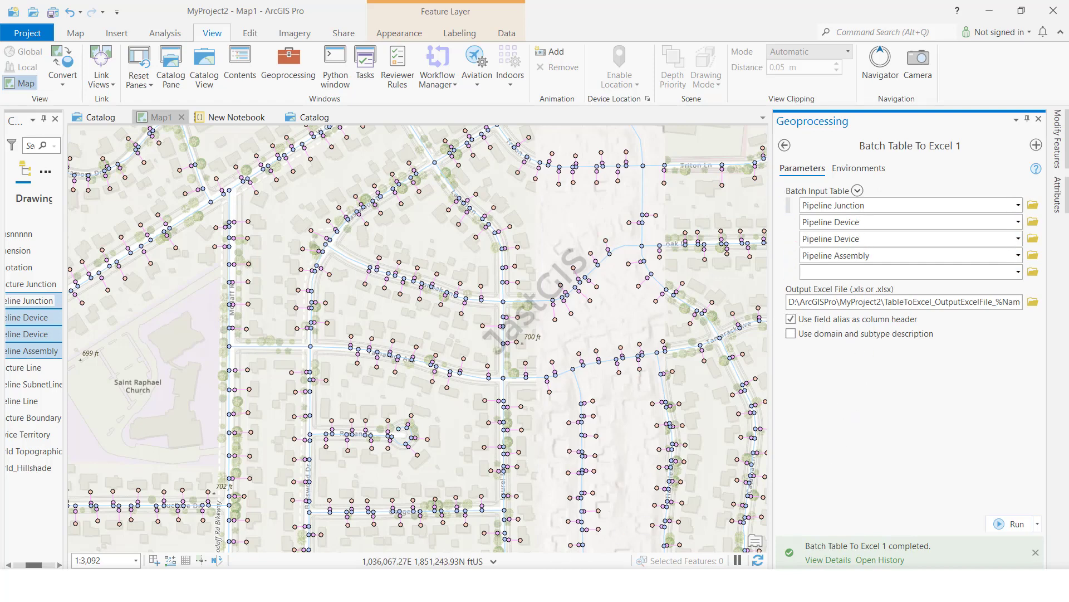
# - Show the MyProject2 folder in File Explorer with the three exported Pipeline xls files
pyautogui.moveTo(293, 585)
pyautogui.click(344, 504)
pyautogui.click(277, 444)
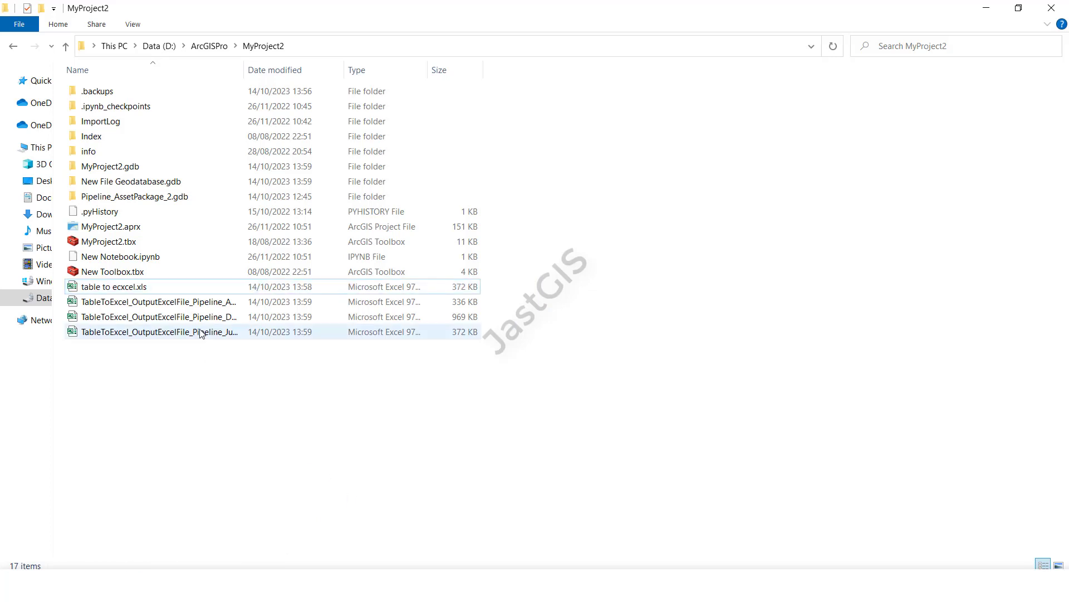
# - Widen the Name column and open TableToExcel_OutputExcelFile_Pipeline_Assembly.xls in Excel
pyautogui.doubleClick(245, 67)
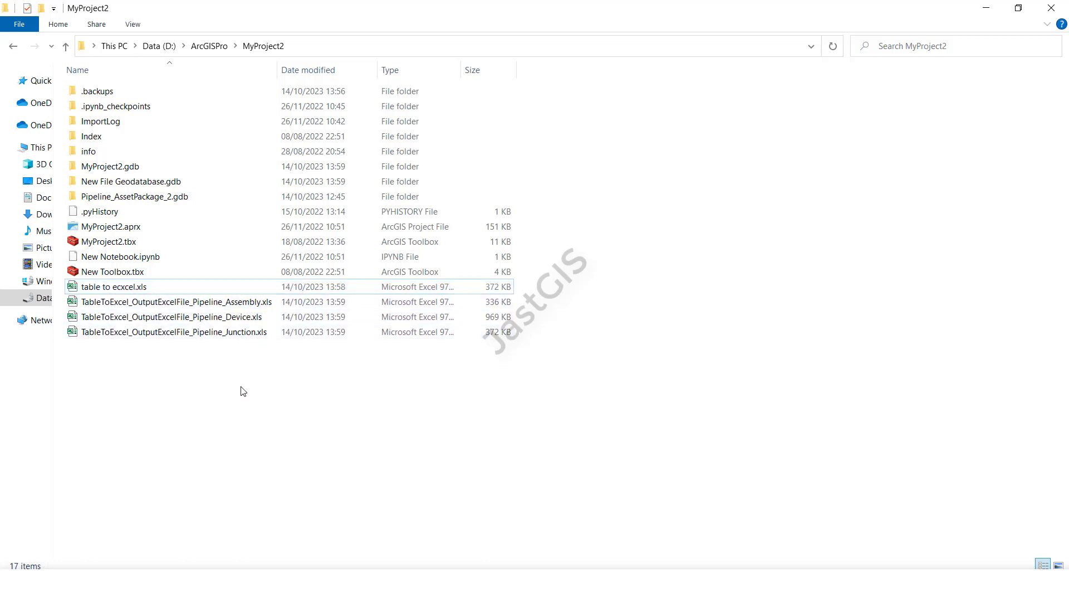
pyautogui.click(190, 306)
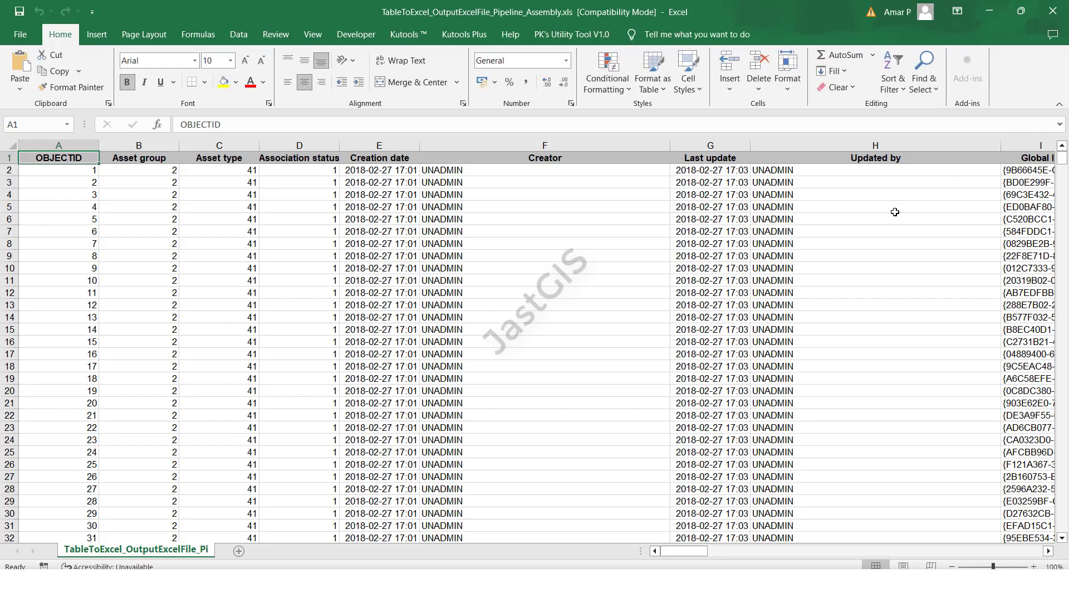
# - Minimize both Excel workbooks and File Explorer, then return to the 'table to excel' search results
pyautogui.click(992, 10)
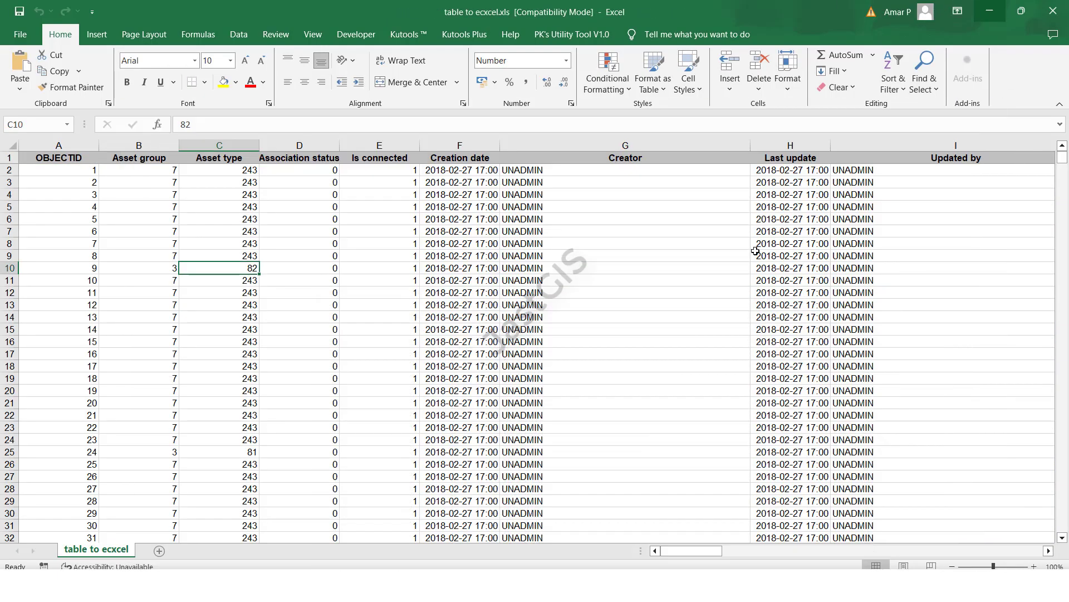
pyautogui.click(989, 12)
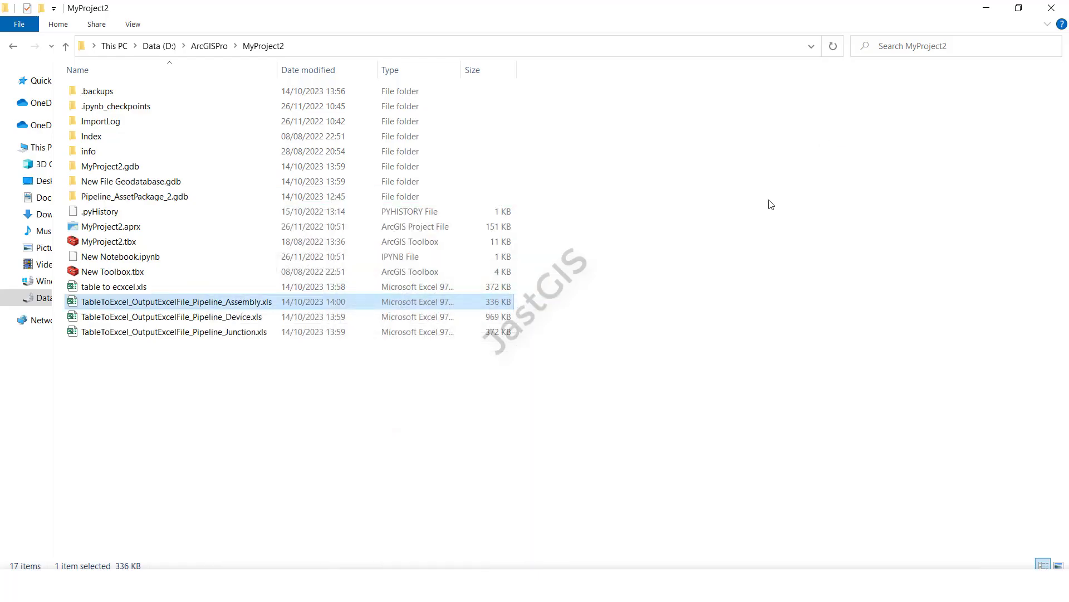
pyautogui.click(986, 8)
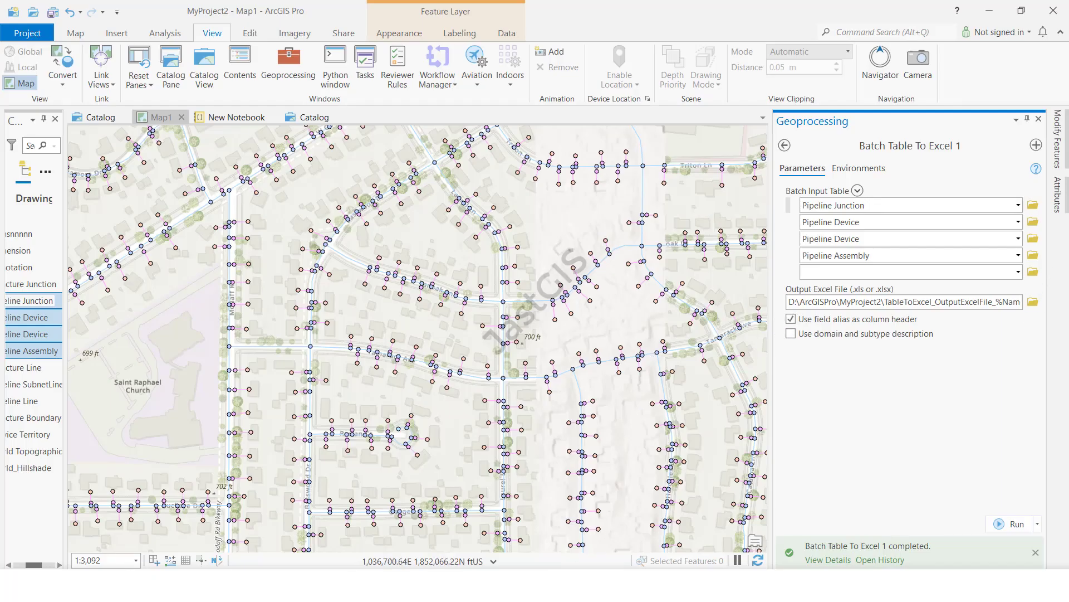
pyautogui.click(784, 145)
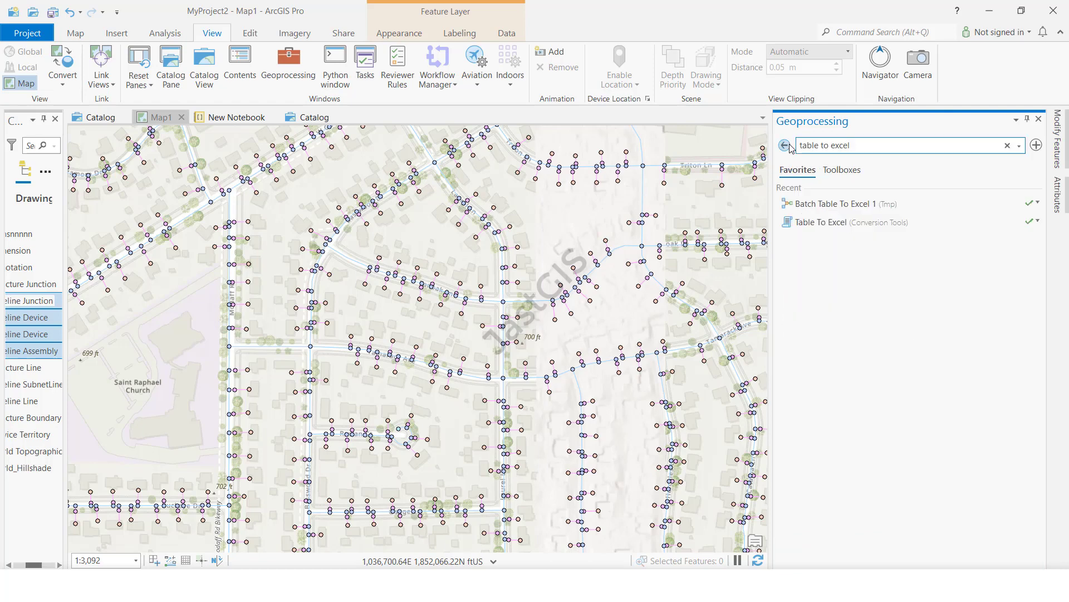